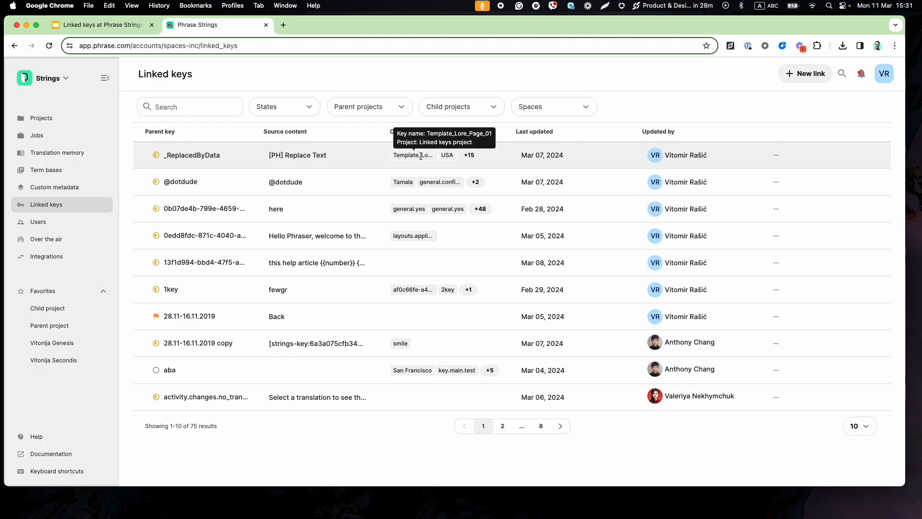
# Step: View the full list of child keys linked to the _ReplacedByData parent key and close it
pyautogui.click(469, 156)
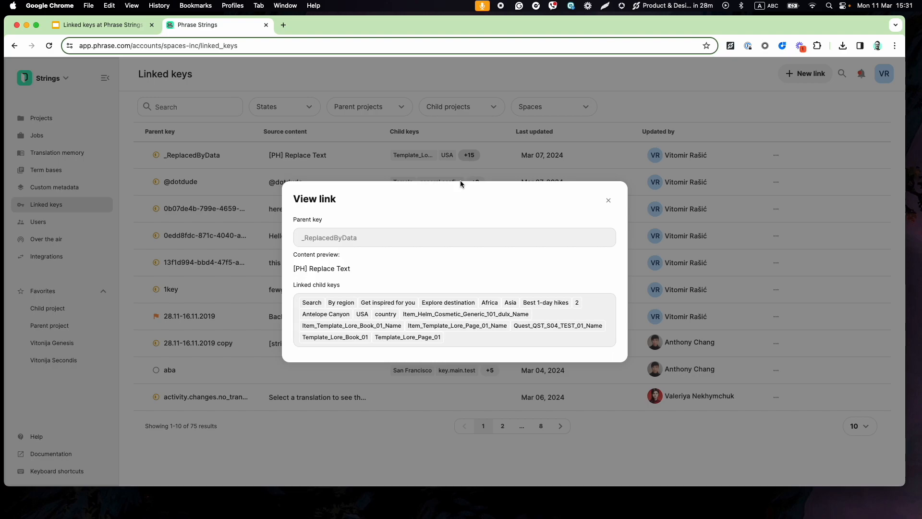
pyautogui.click(608, 200)
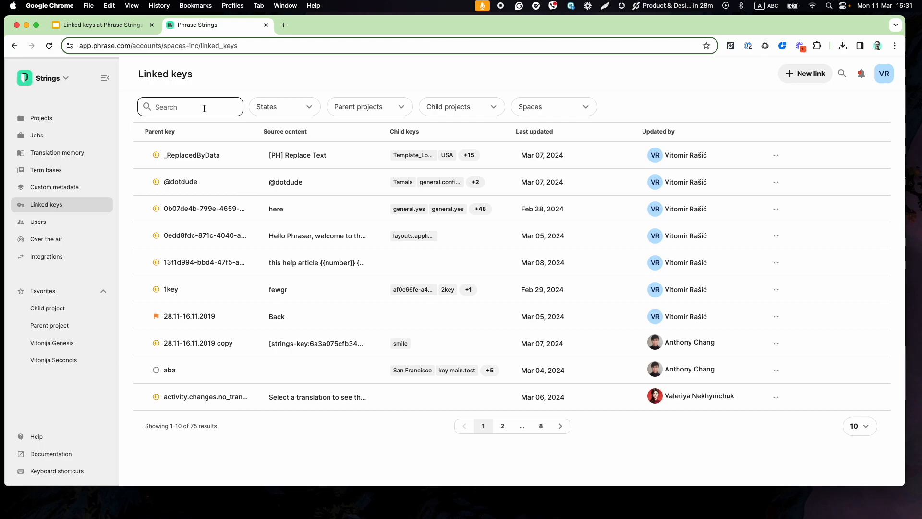
# Step: Look through the States, Parent projects, Child projects and Spaces filter options of the linked keys list
pyautogui.click(304, 109)
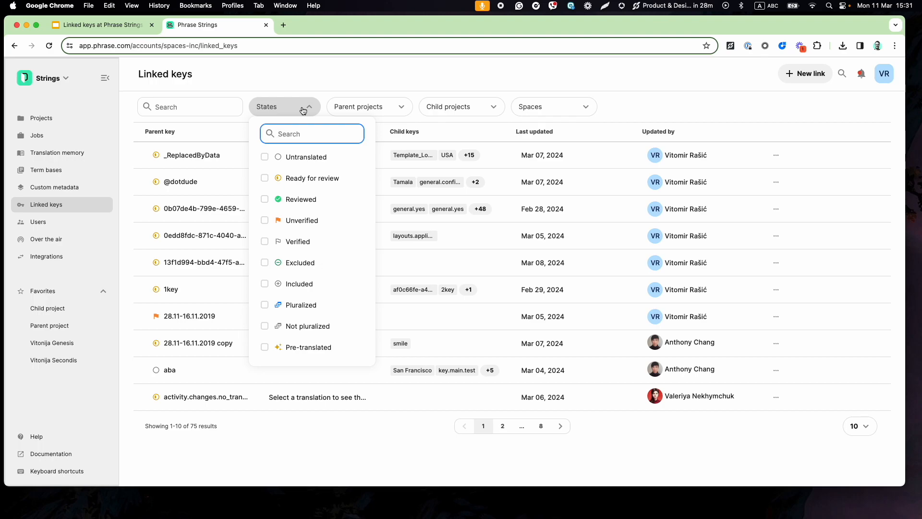
pyautogui.click(302, 109)
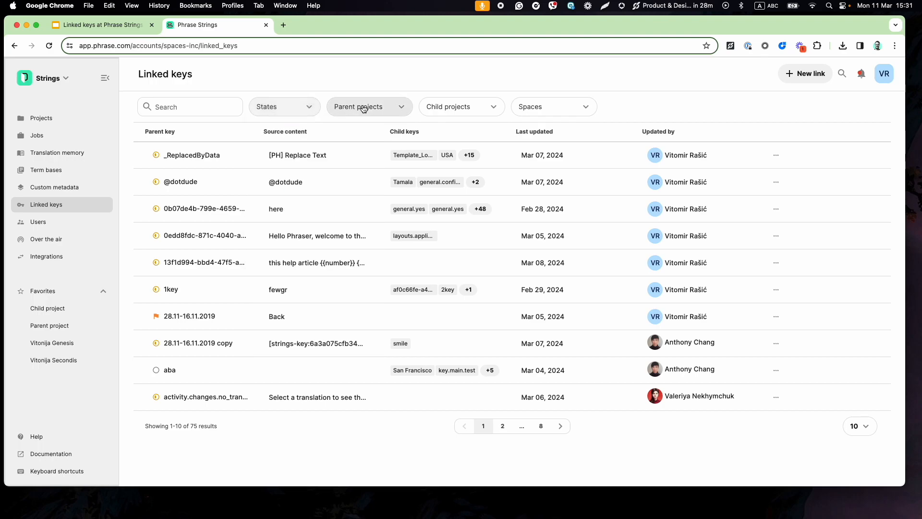
pyautogui.click(389, 110)
pyautogui.click(482, 109)
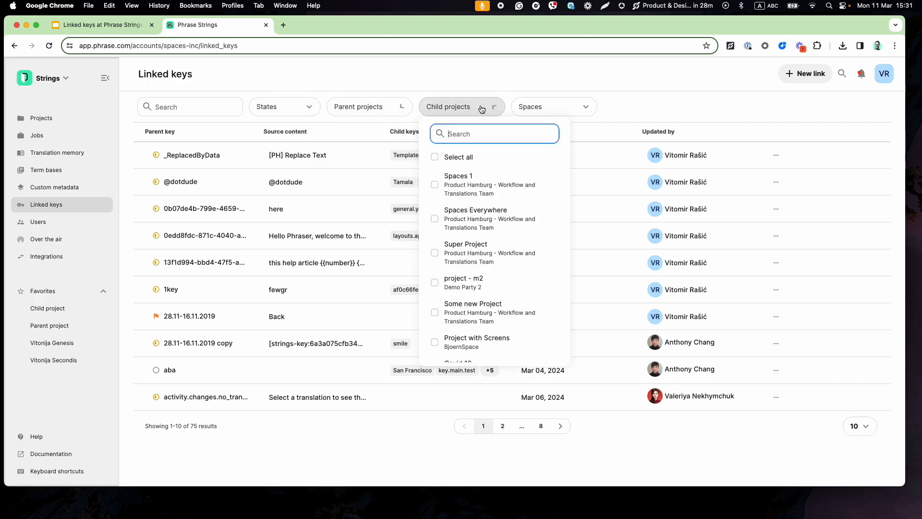
pyautogui.click(573, 109)
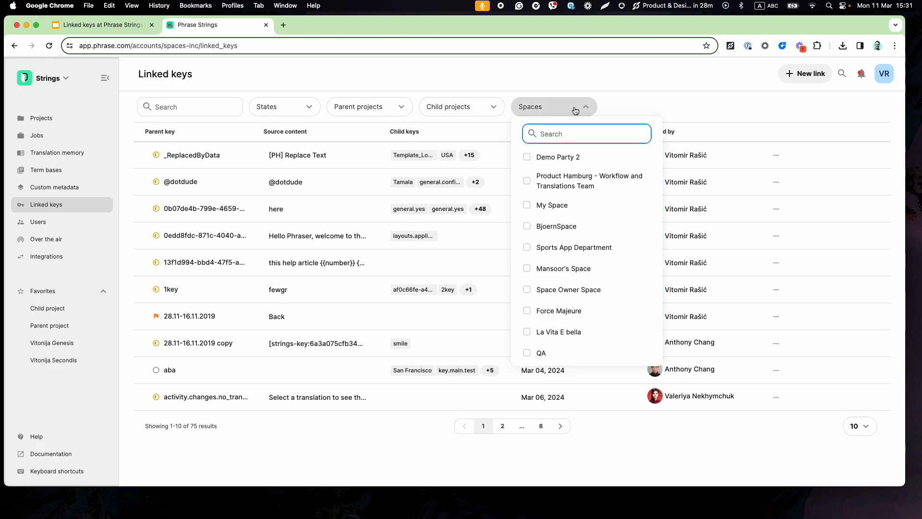
pyautogui.click(575, 111)
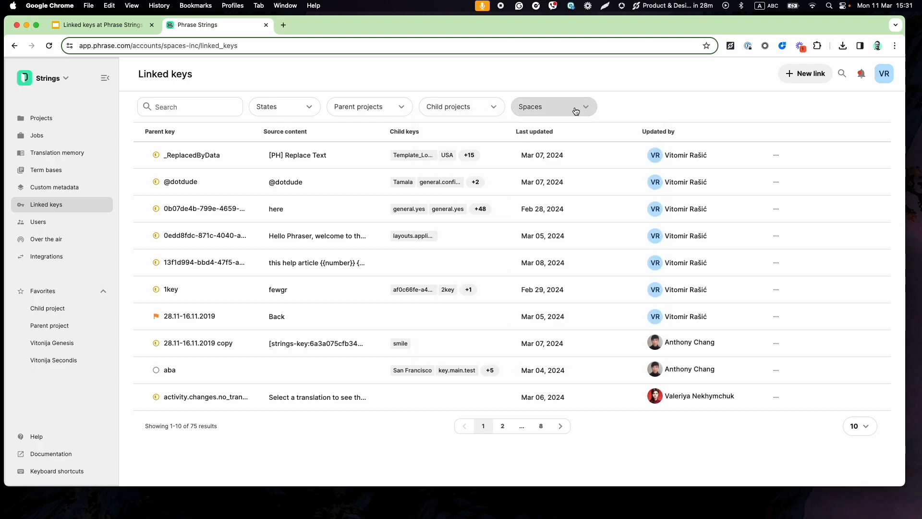
# Step: Start a new link with key 04e40d6f-5034-4787-bfdc-10d81a5ba729 from Parent project as the parent key
pyautogui.click(810, 76)
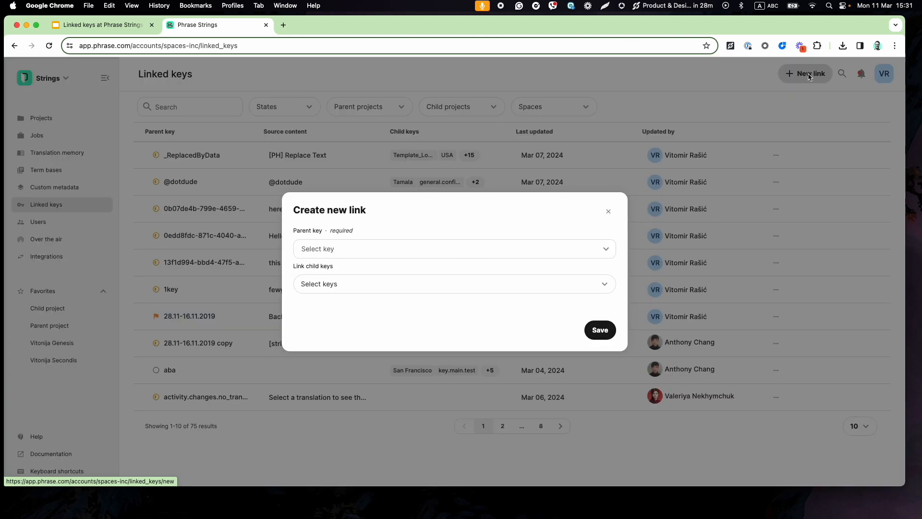
pyautogui.click(406, 247)
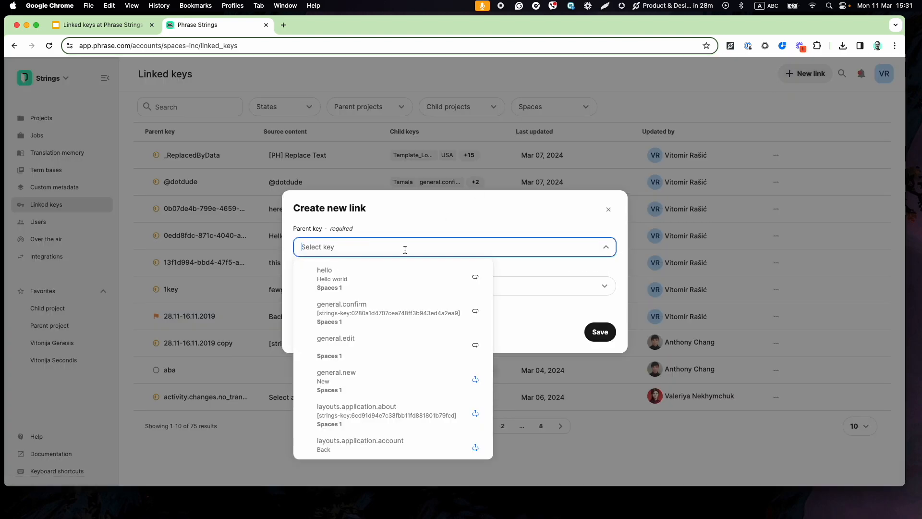
pyautogui.write('04e40d6f-5034-4787-bfdc-10d81a5ba729')
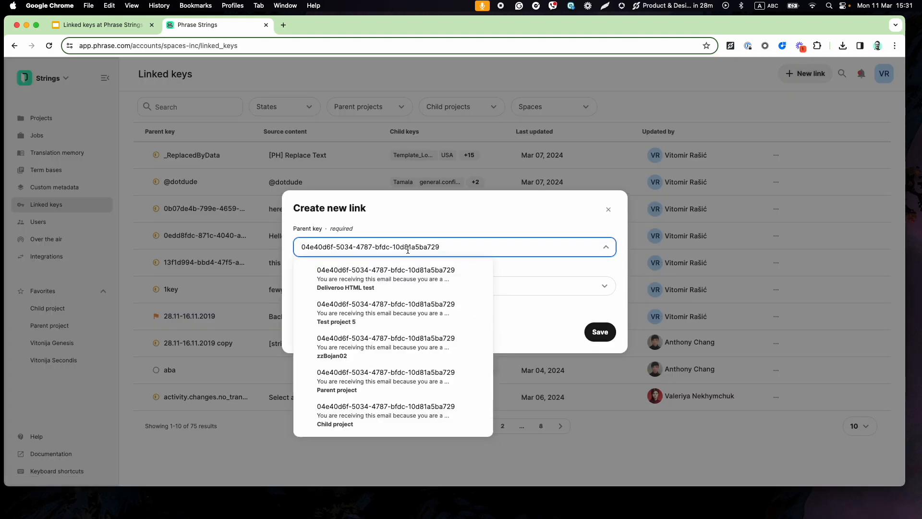
pyautogui.click(385, 383)
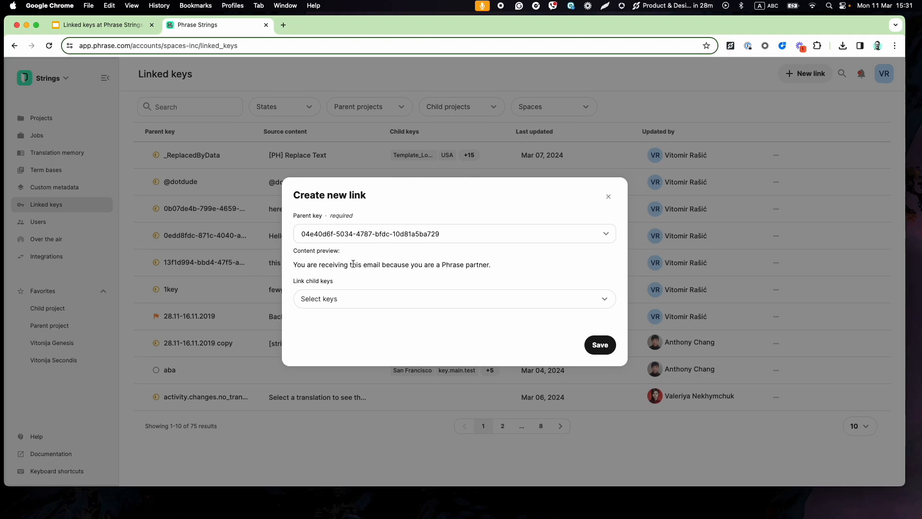
# Step: Link key 04e40d6f-5034-4787-bfdc-10d81a5ba729 from Child project as the child key and save the new link
pyautogui.click(352, 301)
pyautogui.click(379, 84)
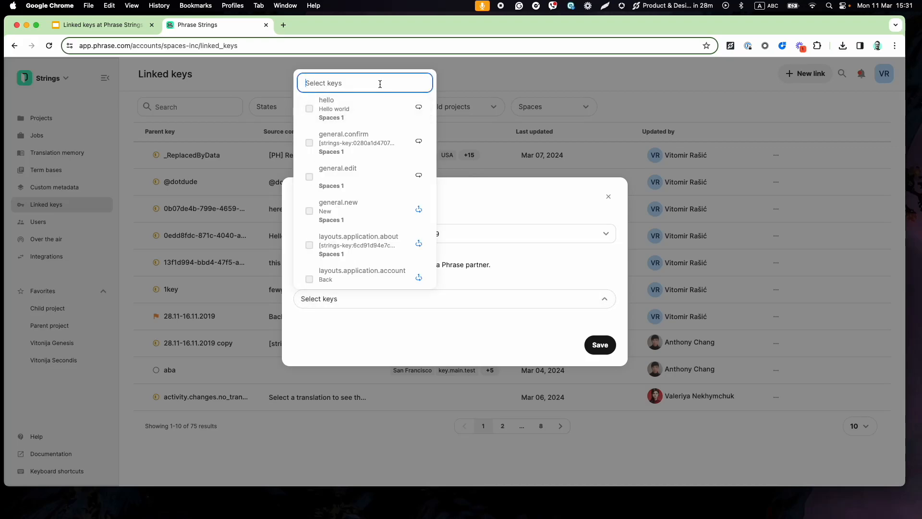
pyautogui.write('04e40d6f-5034-4787-bfdc-10d81a5ba729')
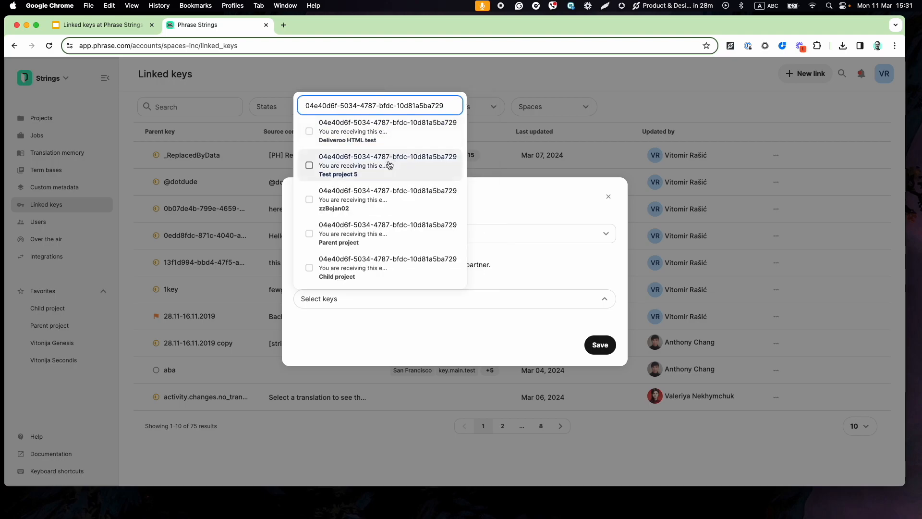
pyautogui.click(310, 269)
pyautogui.click(489, 336)
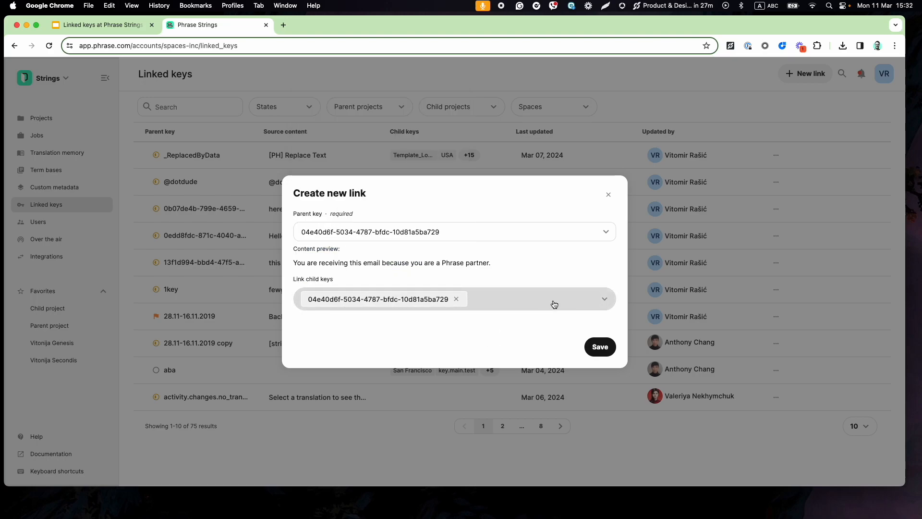
pyautogui.click(599, 347)
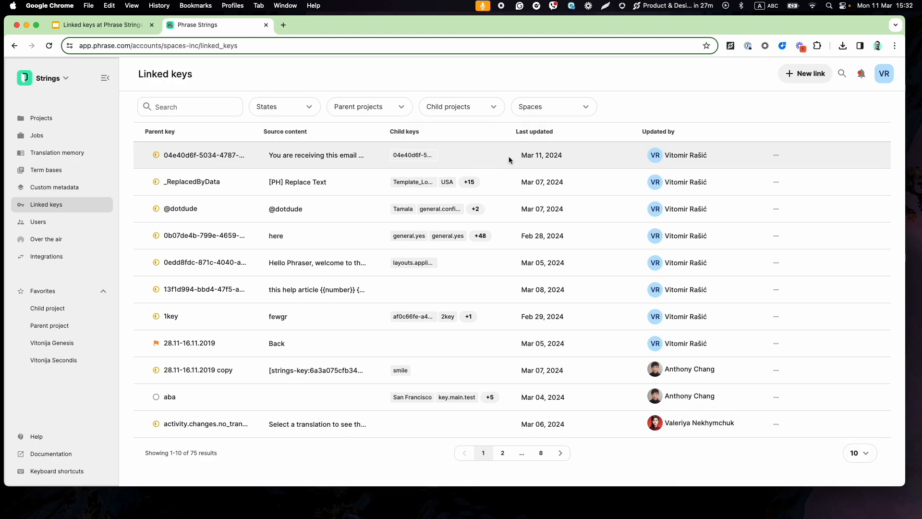
# Step: Open the new link's key link management to examine its parent and child keys, and close it without changes
pyautogui.click(777, 156)
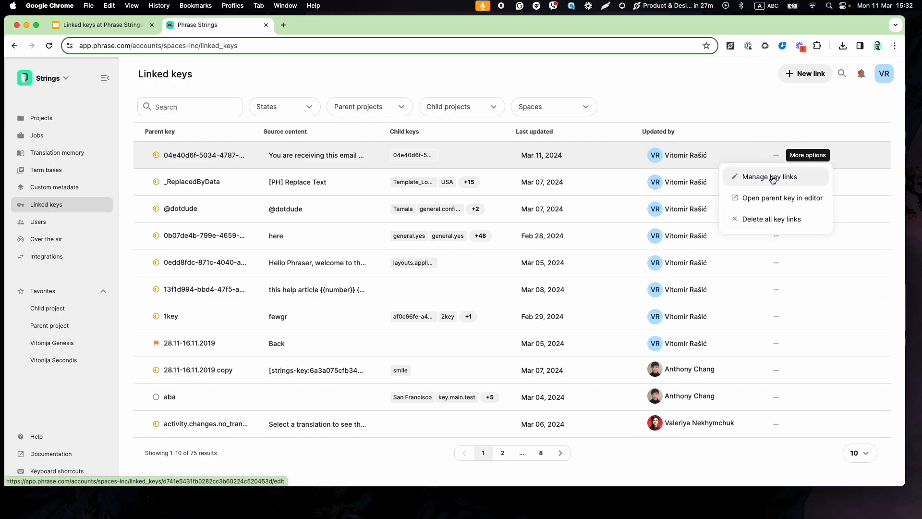
pyautogui.click(772, 177)
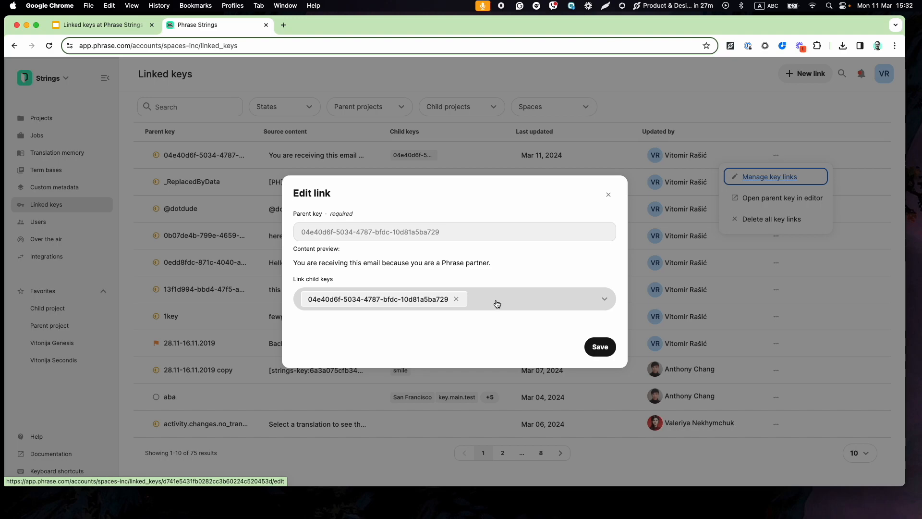
pyautogui.click(608, 194)
# Step: Examine the content options for deleting all links of the 04e40d6f key, and dismiss the dialog without deleting
pyautogui.click(776, 155)
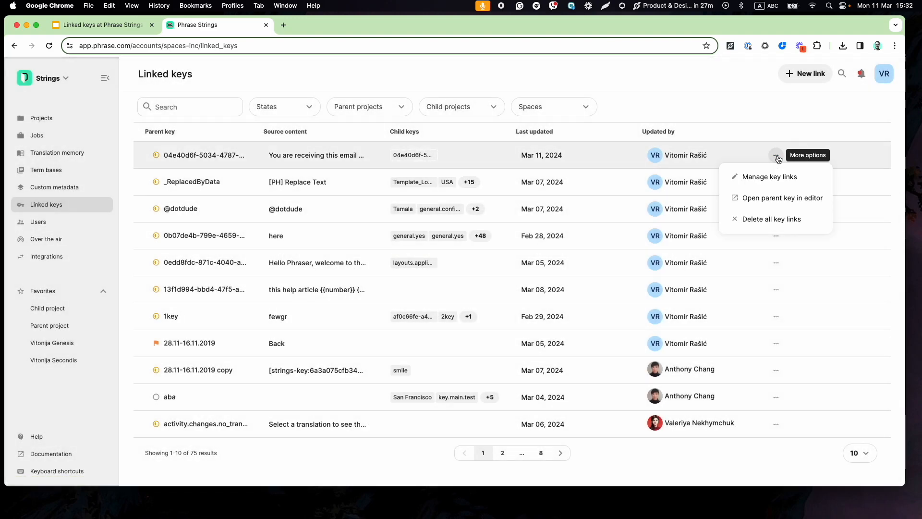
pyautogui.click(785, 222)
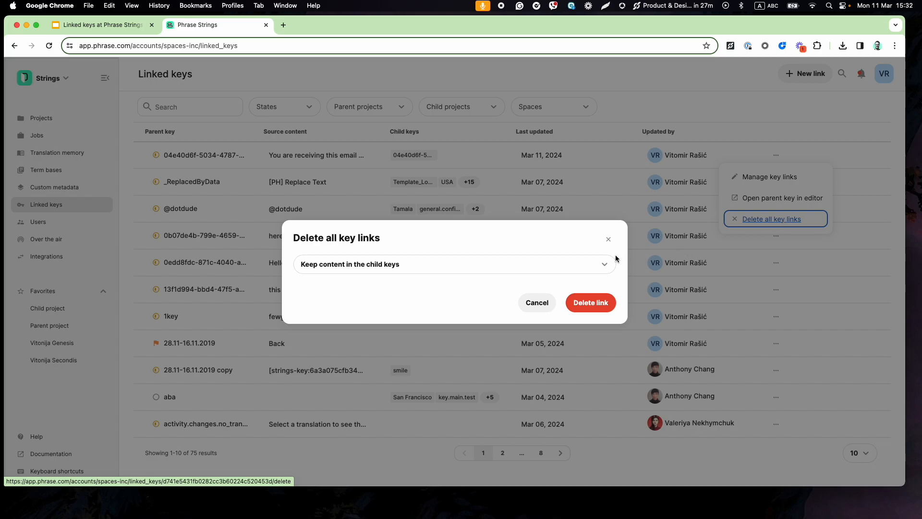
pyautogui.click(526, 272)
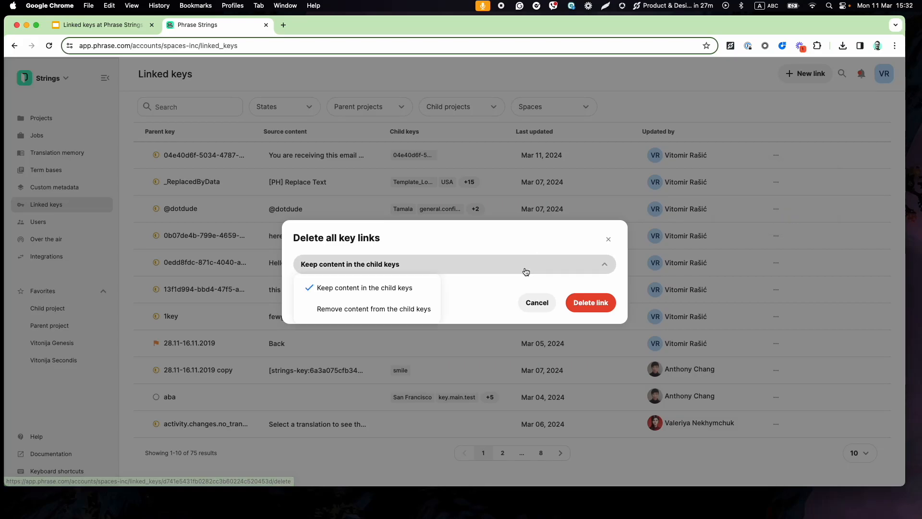
pyautogui.click(483, 290)
pyautogui.click(608, 240)
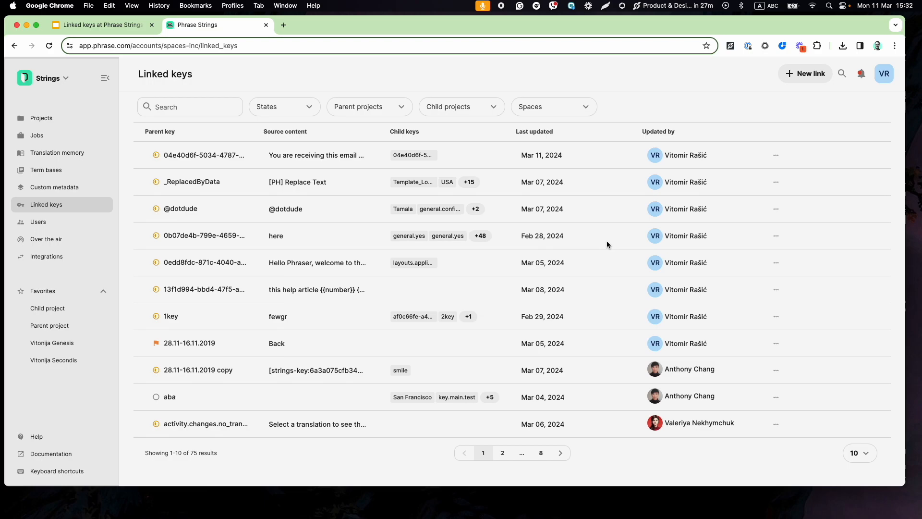
# Step: Open the 04e40d6f parent key in the editor and load more of the Parent project's keys
pyautogui.click(777, 155)
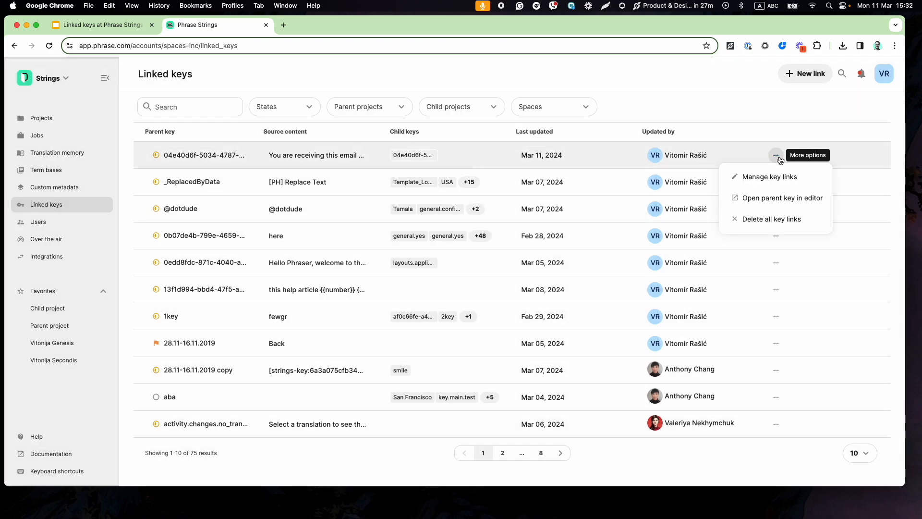
pyautogui.click(789, 202)
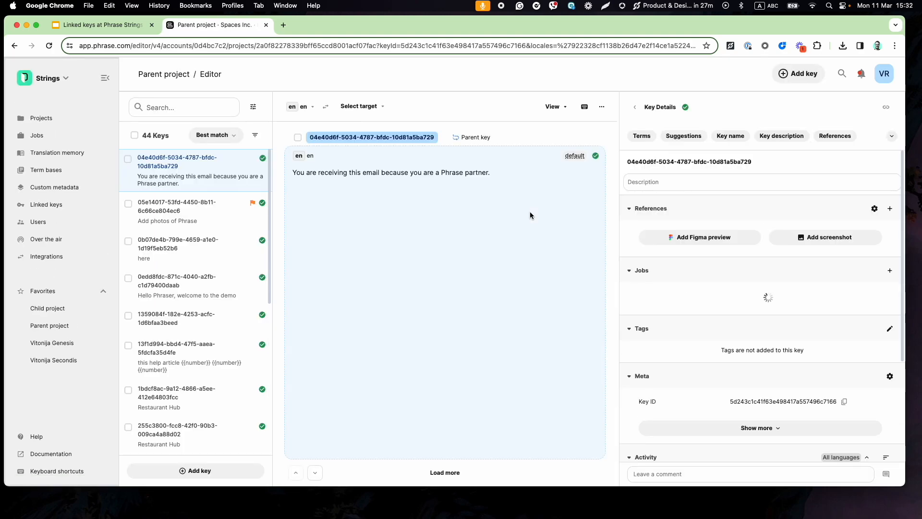
pyautogui.click(447, 473)
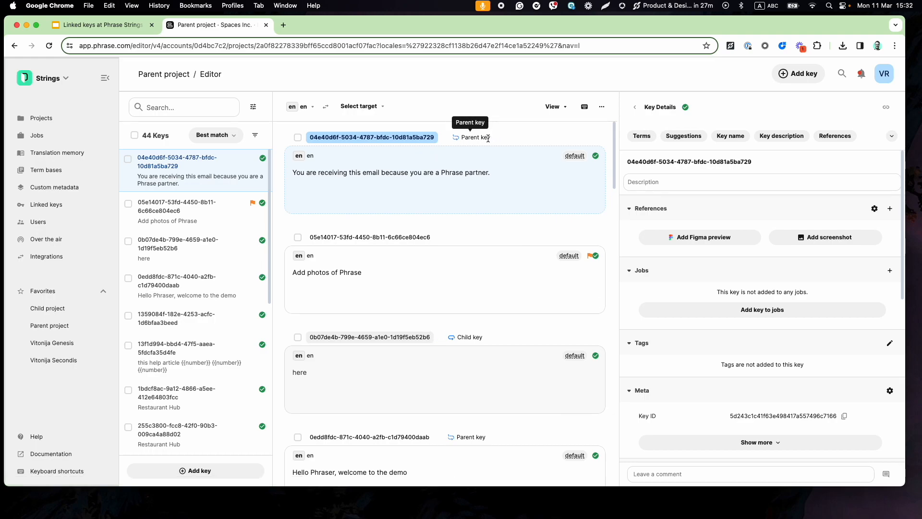
# Step: Open the parent key's English translation and examine the linked keys section in its key details
pyautogui.moveTo(469, 337)
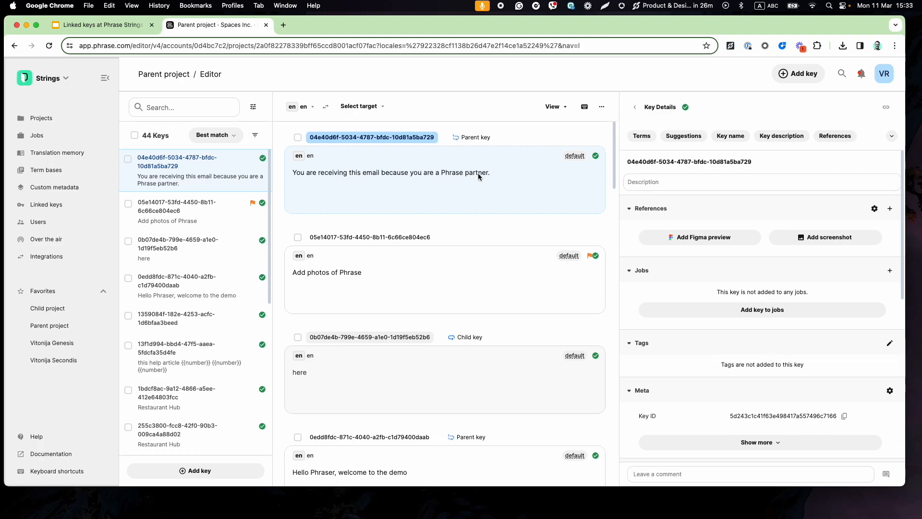
pyautogui.click(461, 173)
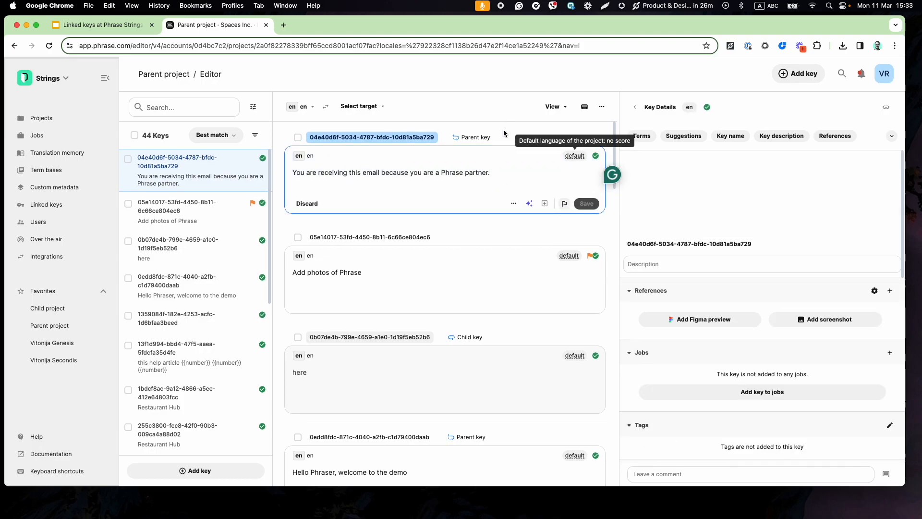
pyautogui.scroll(-7, 747, 294)
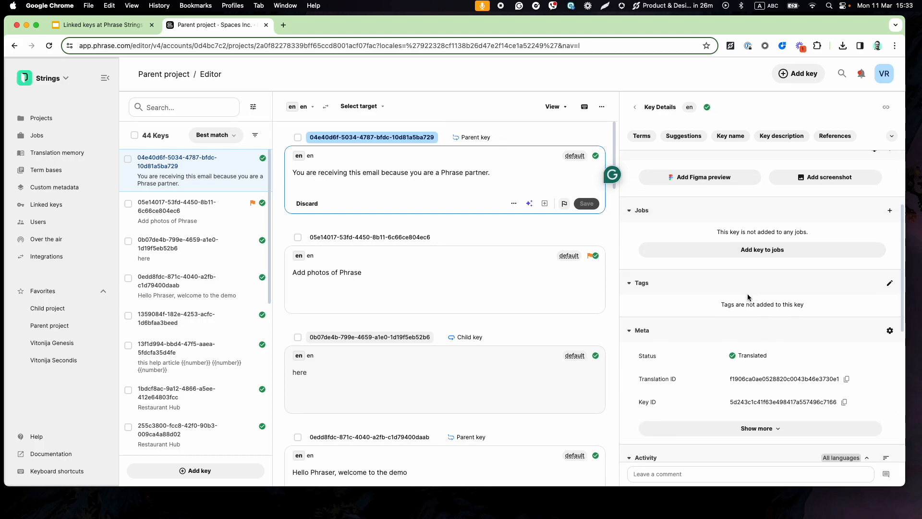
pyautogui.scroll(-5, 748, 297)
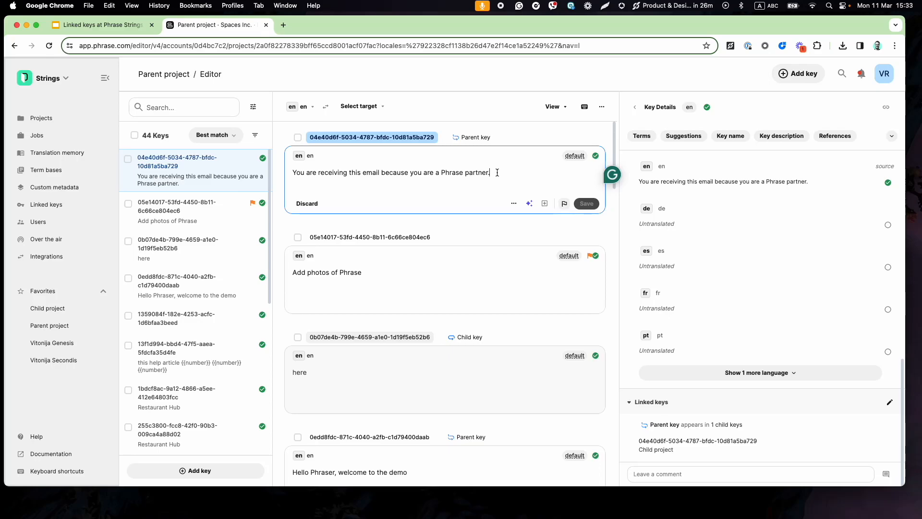
# Step: Change the end of the parent key's English translation to "Phrase partner(s)." and save it
pyautogui.press('BackSpace')
pyautogui.write('(s)')
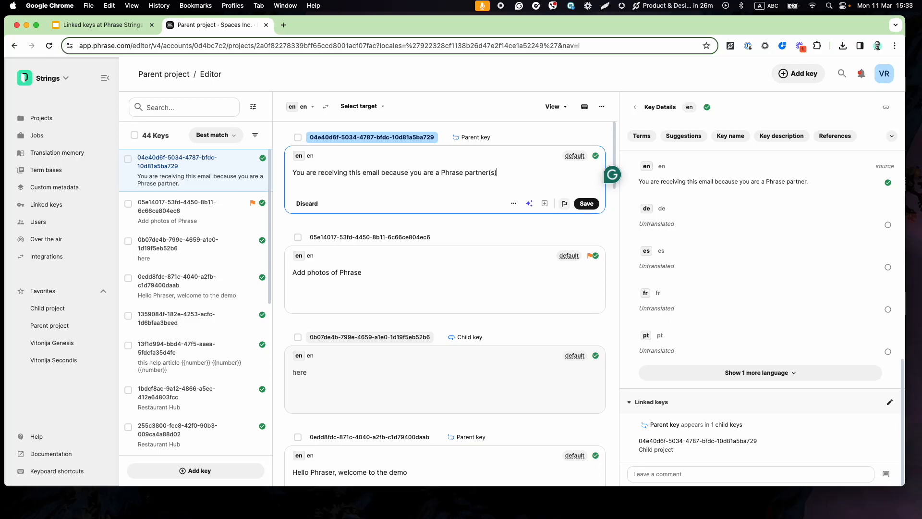
pyautogui.click(586, 204)
pyautogui.click(539, 299)
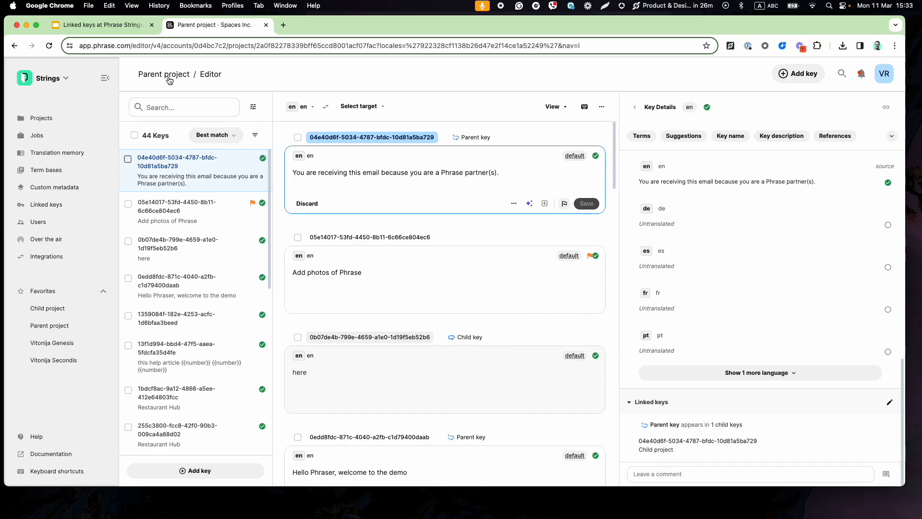
# Step: Open the Child project in the editor and select the English translation of the linked 04e40d6f child key
pyautogui.click(50, 119)
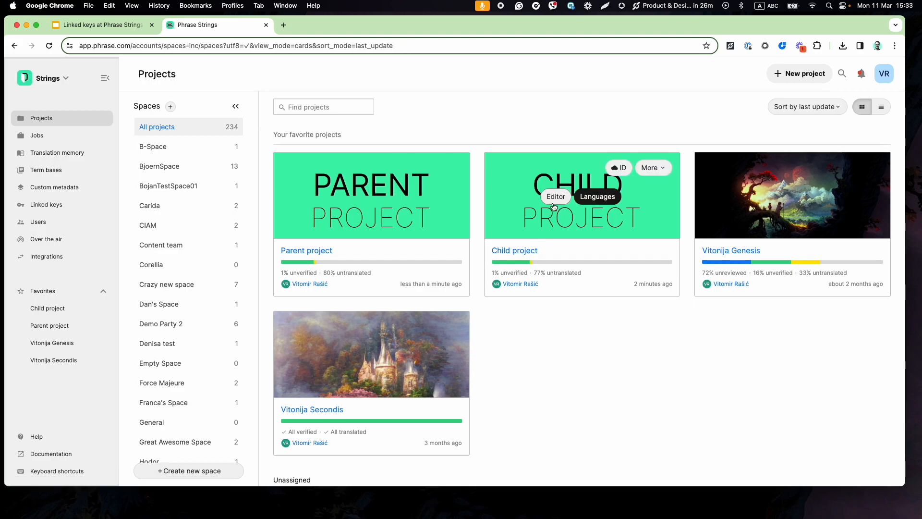
pyautogui.click(555, 197)
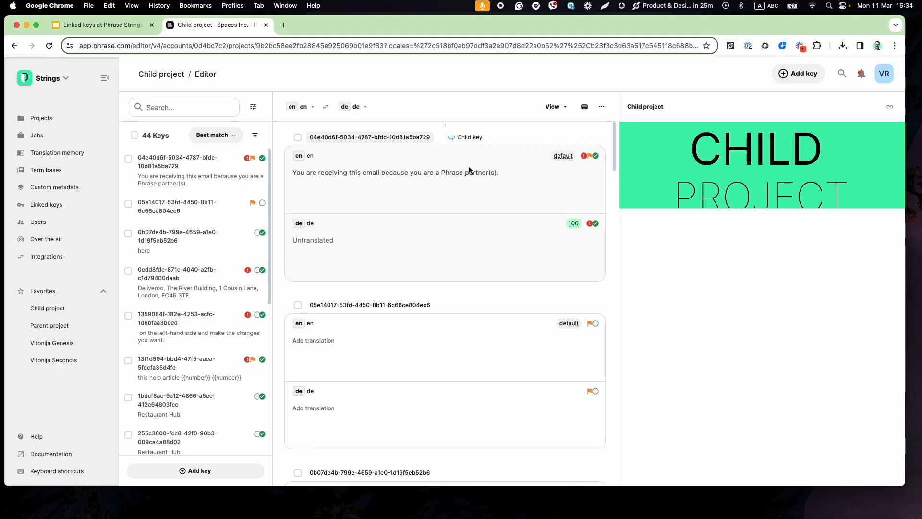
pyautogui.moveTo(479, 136)
pyautogui.click(498, 176)
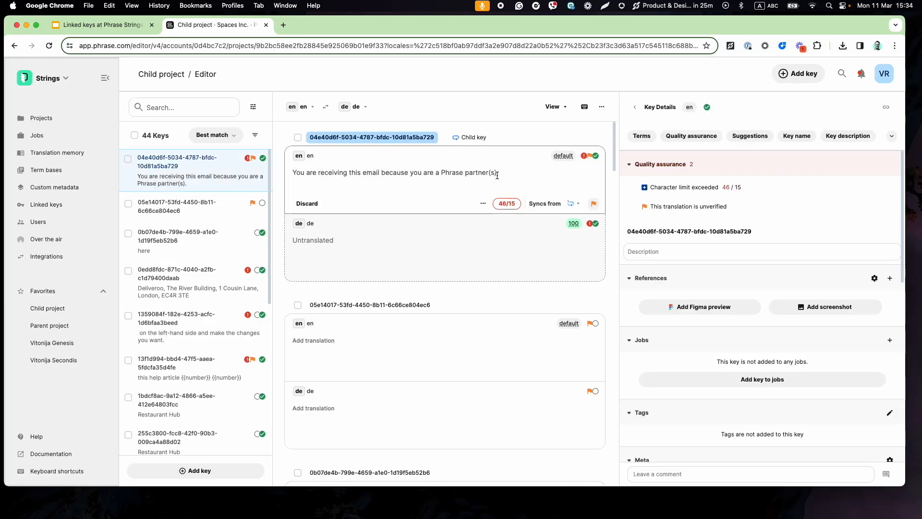
# Step: Select the first four keys in the Child project and start linking them to a parent key
pyautogui.click(128, 159)
pyautogui.click(128, 204)
pyautogui.click(128, 233)
pyautogui.click(128, 271)
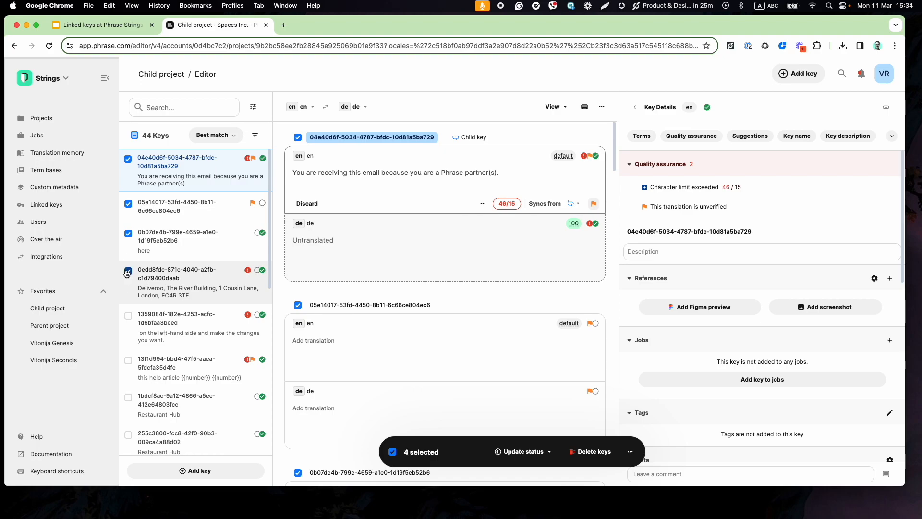
pyautogui.click(630, 452)
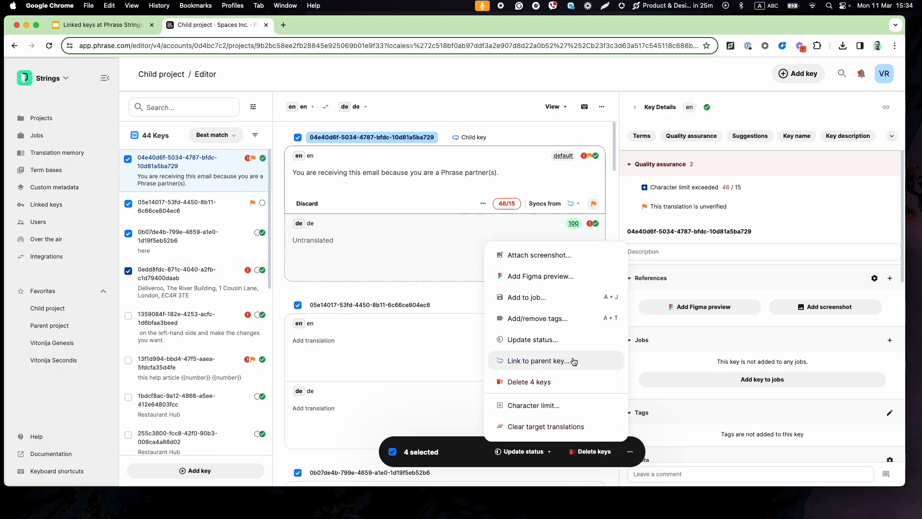
pyautogui.click(538, 361)
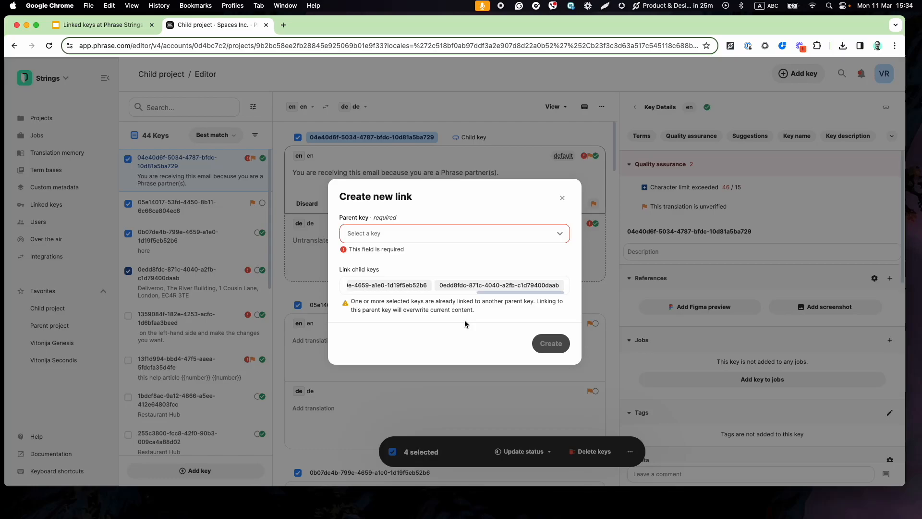
# Step: Close the new link dialog without creating a link and deselect the four keys
pyautogui.click(563, 198)
pyautogui.click(128, 159)
pyautogui.click(129, 205)
pyautogui.click(128, 239)
pyautogui.click(128, 270)
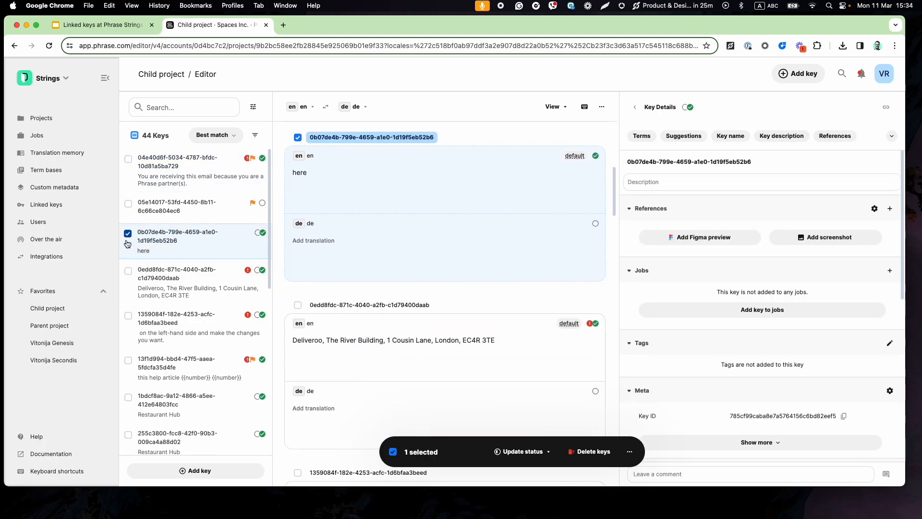
pyautogui.click(129, 234)
# Step: Open the English translation of the unlinked 0b07de4b key and examine the linked keys section in its key details
pyautogui.scroll(5, 506, 279)
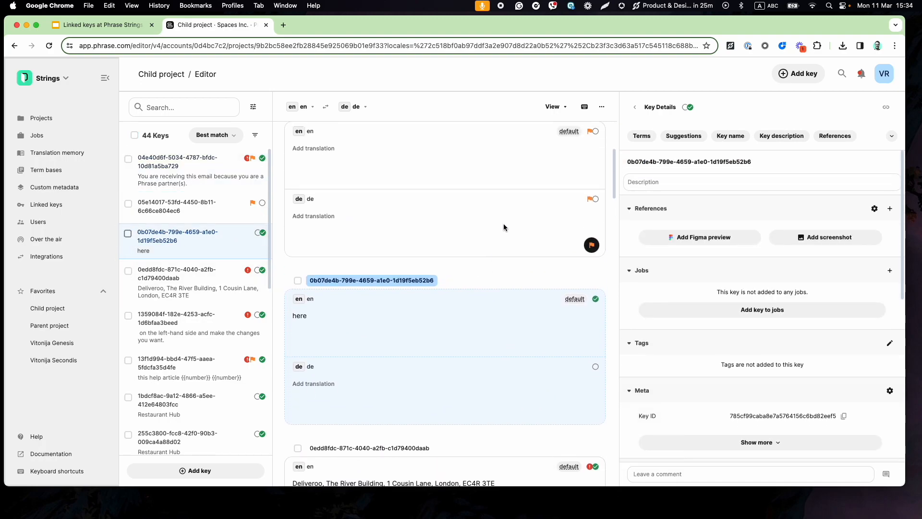
pyautogui.scroll(-2, 506, 231)
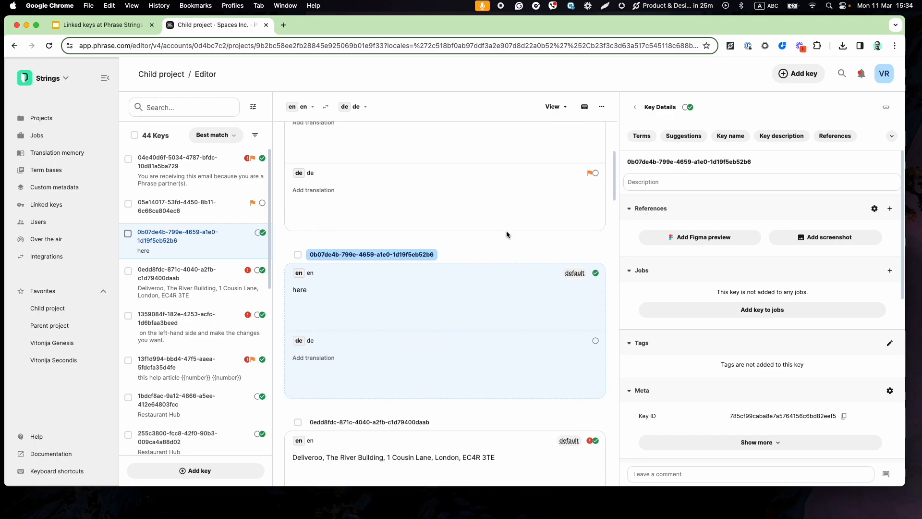
pyautogui.click(437, 288)
pyautogui.scroll(-5, 750, 360)
pyautogui.scroll(-5, 749, 360)
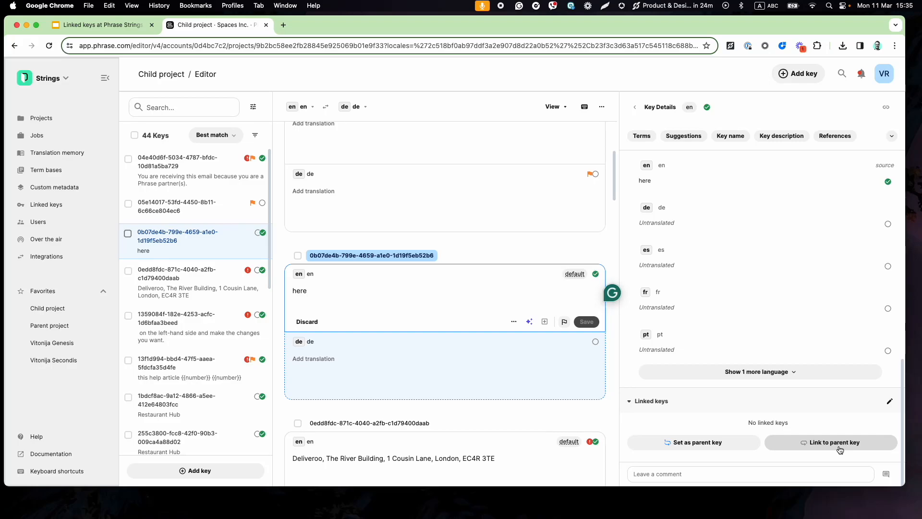
pyautogui.scroll(4, 523, 397)
pyautogui.scroll(2, 524, 399)
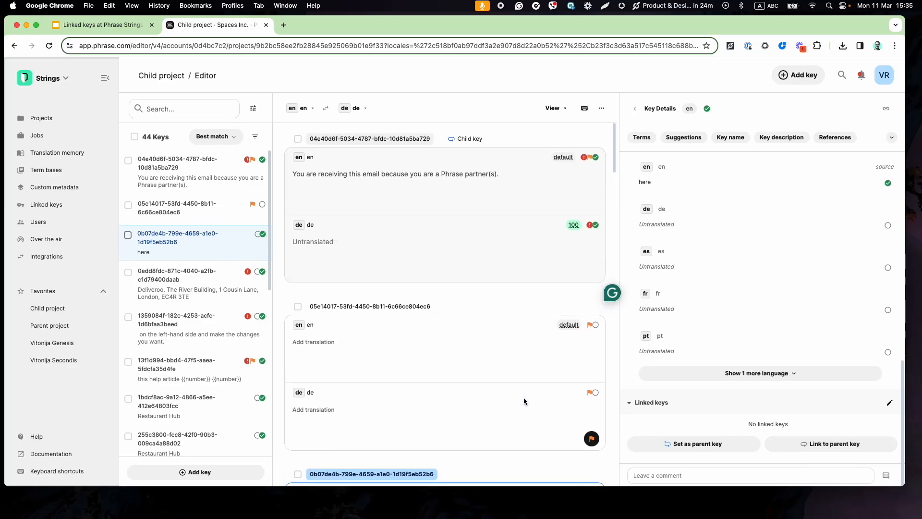
# Step: Select the linked 04e40d6f child key's English translation and examine the options for editing its parent key link
pyautogui.click(522, 196)
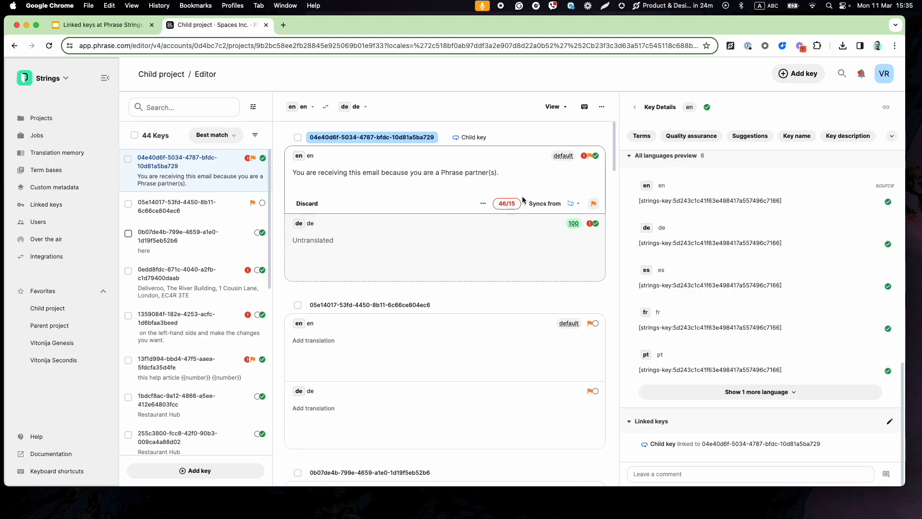
pyautogui.click(890, 422)
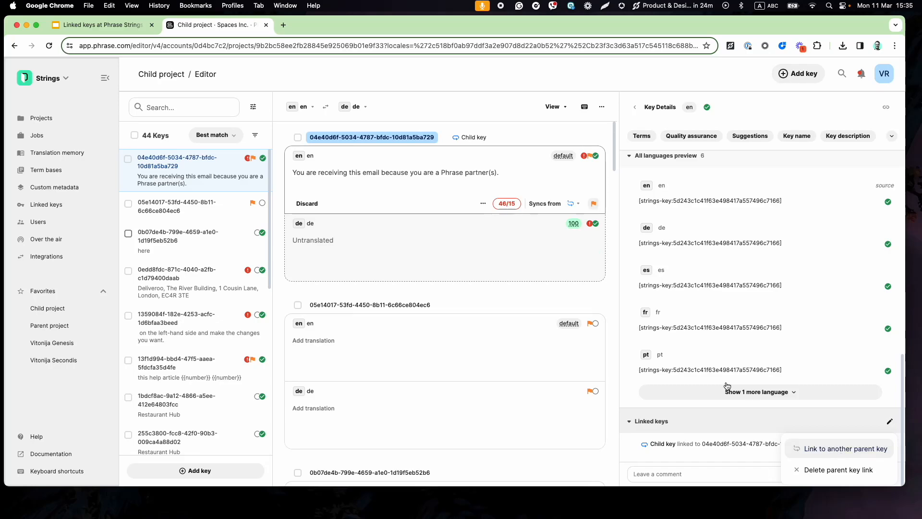
pyautogui.click(609, 296)
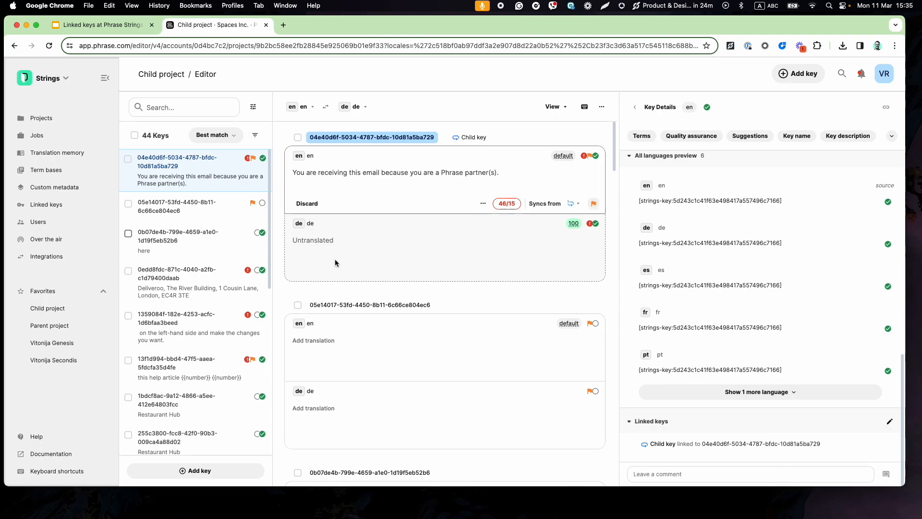
# Step: Download the Parent project's en language as a Ruby/Rails YAML (.yml) file
pyautogui.click(41, 119)
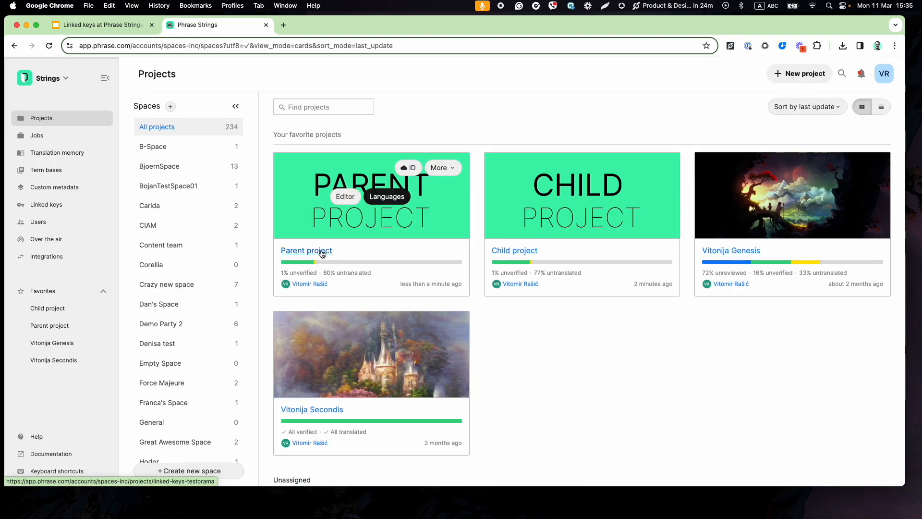
pyautogui.click(384, 200)
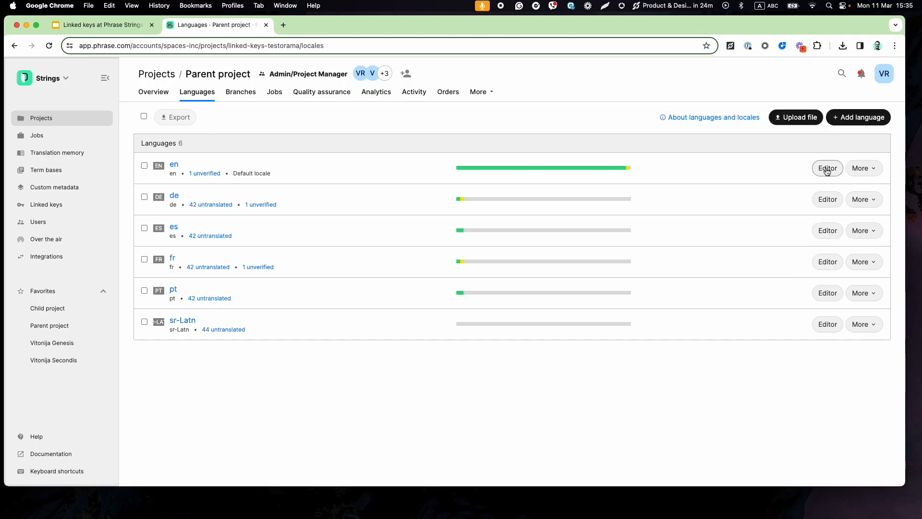
pyautogui.click(857, 168)
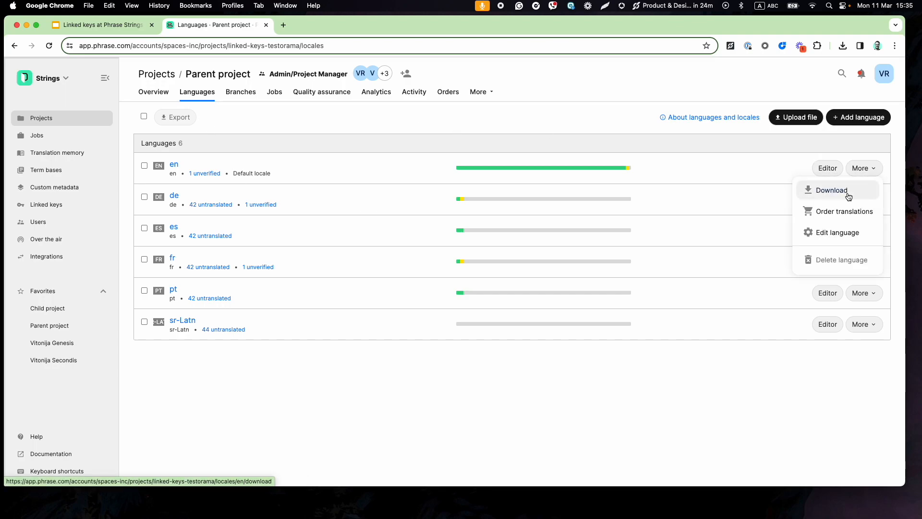
pyautogui.click(822, 191)
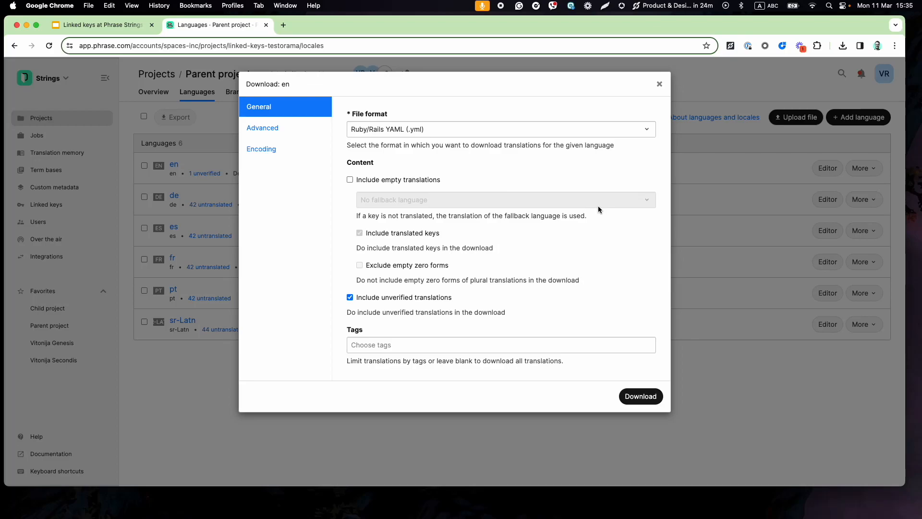
pyautogui.click(642, 398)
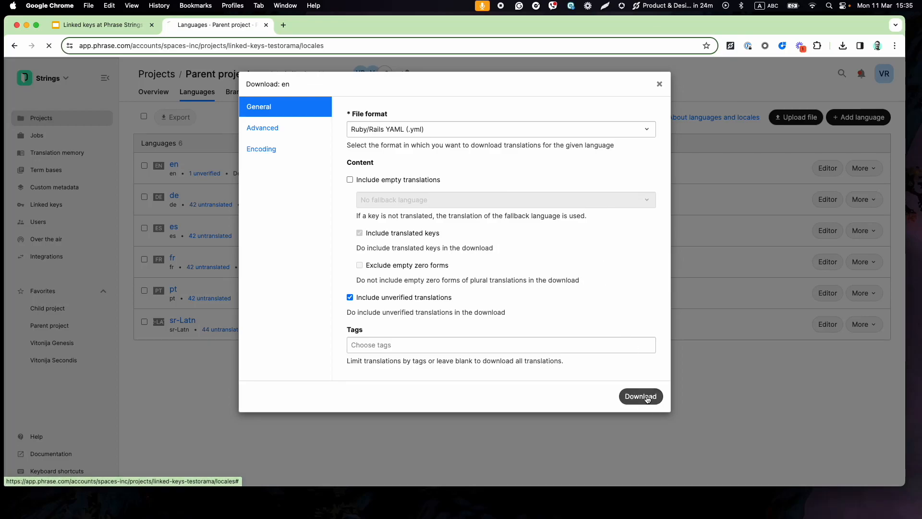
# Step: Show the downloaded en (4).yml in the Downloads folder and open it in TextEdit
pyautogui.moveTo(775, 74)
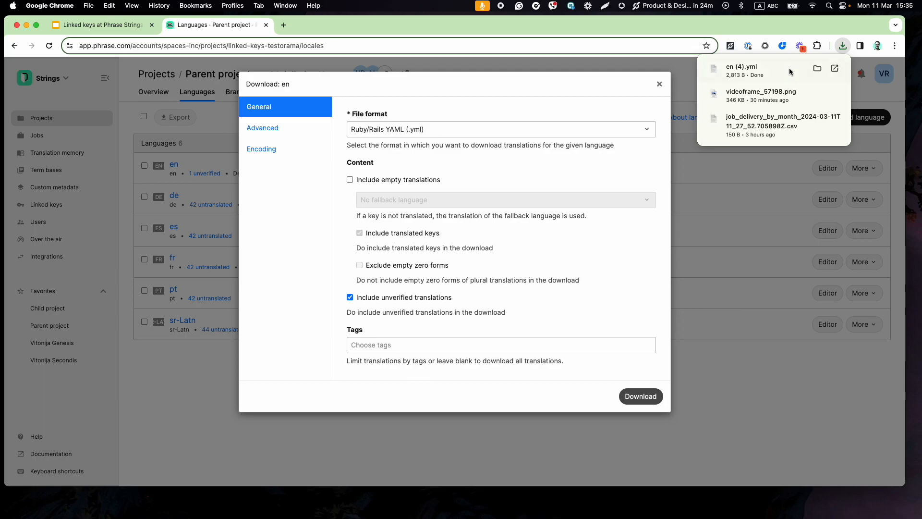
pyautogui.click(818, 69)
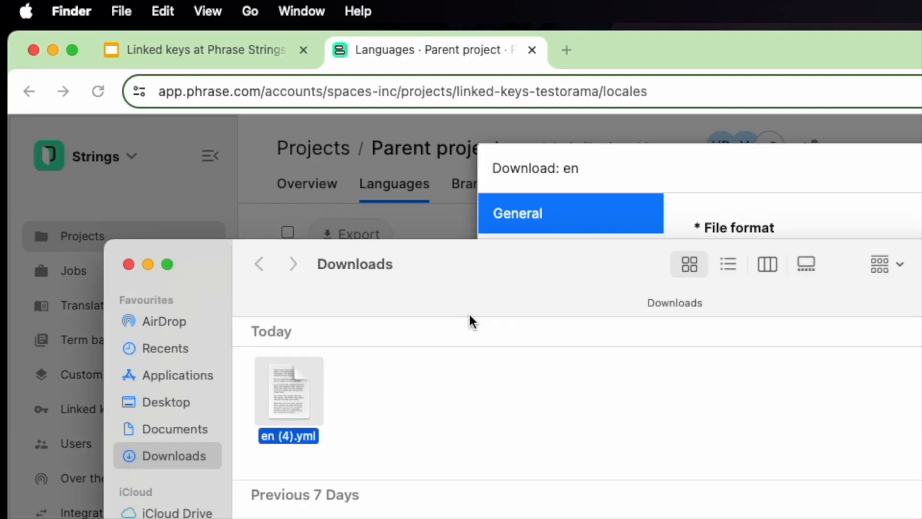
pyautogui.click(146, 196)
pyautogui.doubleClick(292, 392)
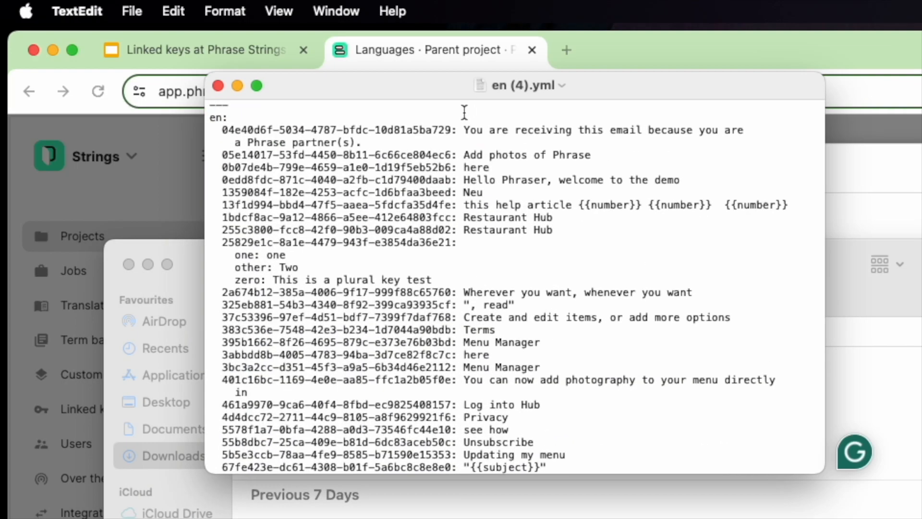
# Step: Change the end of the 04e40d6f key's text in the YAML file to "partner. Phrase"
pyautogui.moveTo(361, 142); pyautogui.dragTo(343, 141)
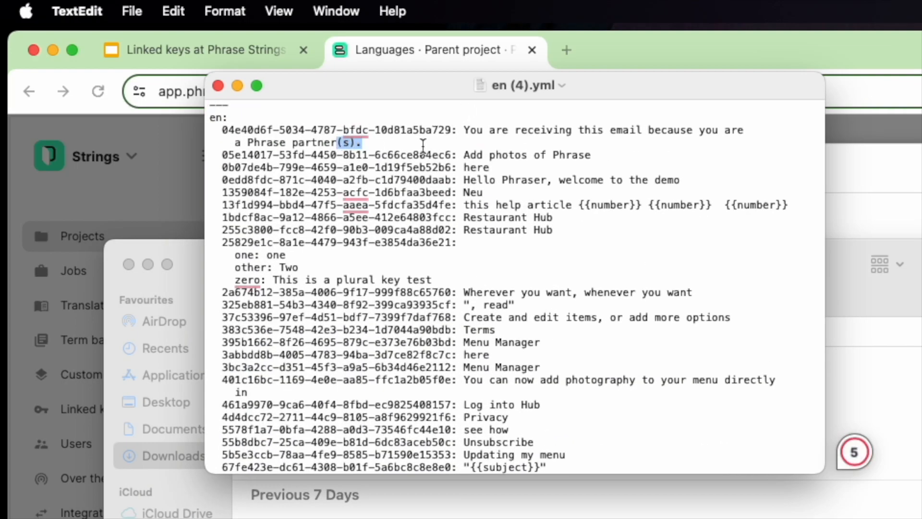
pyautogui.write('. ')
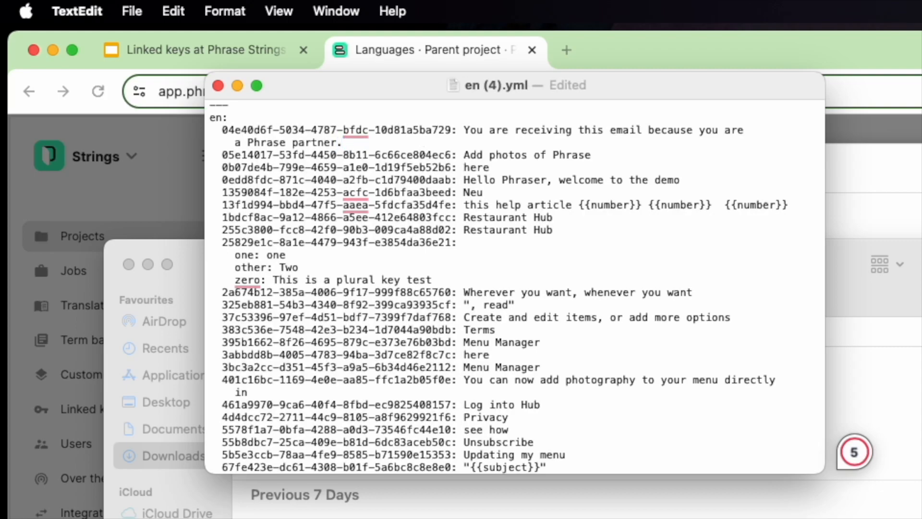
pyautogui.write('Phrase')
# Step: Enlarge the YAML file's window and rename the file to "en (4) test demo.yml"
pyautogui.click(489, 88)
pyautogui.doubleClick(489, 89)
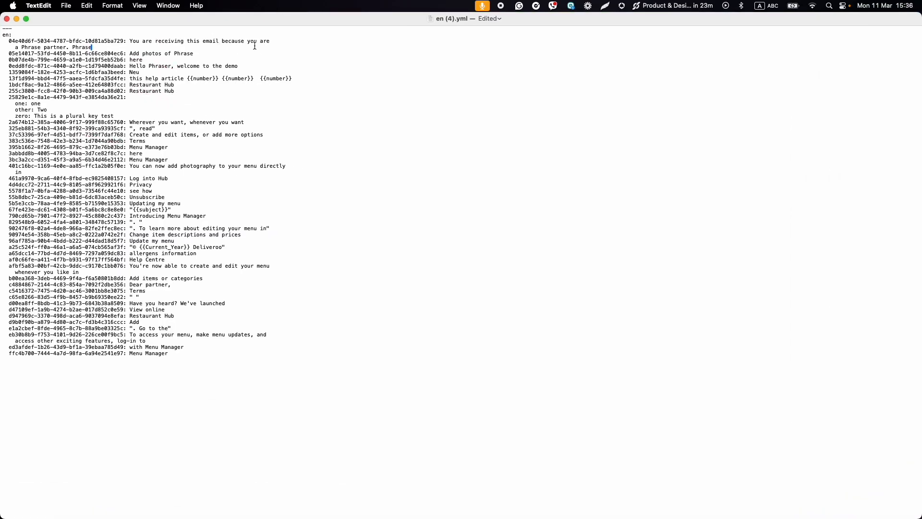
pyautogui.click(453, 21)
pyautogui.click(455, 40)
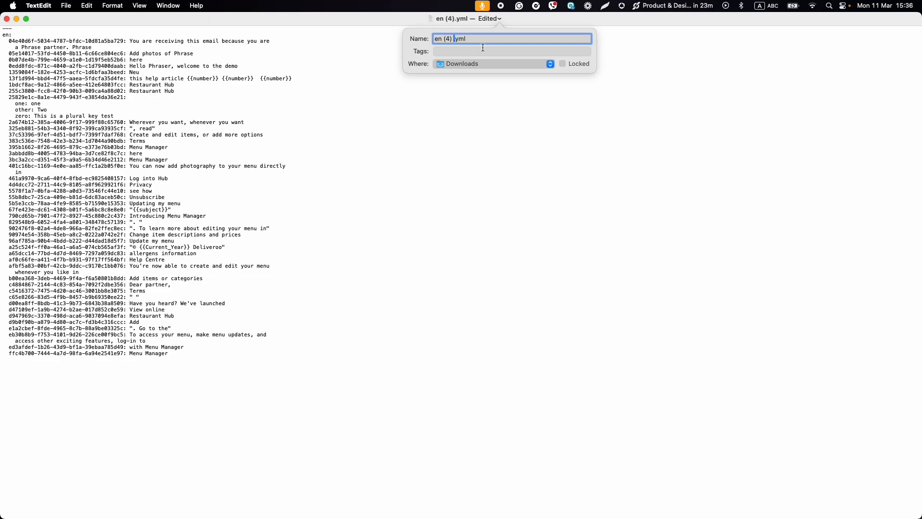
pyautogui.write('test demo')
pyautogui.press('Return')
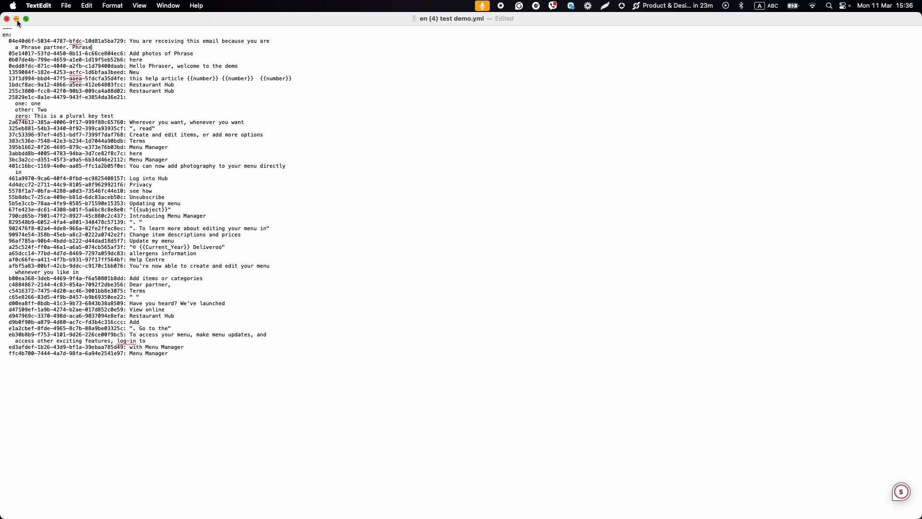
# Step: Minimize the YAML file's window and close the Downloads folder window and the en download dialog
pyautogui.click(16, 20)
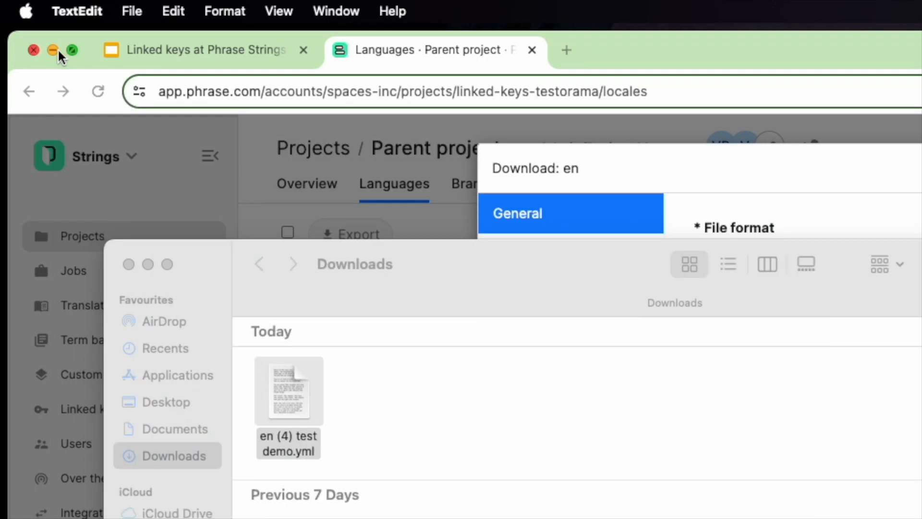
pyautogui.click(128, 264)
pyautogui.click(668, 79)
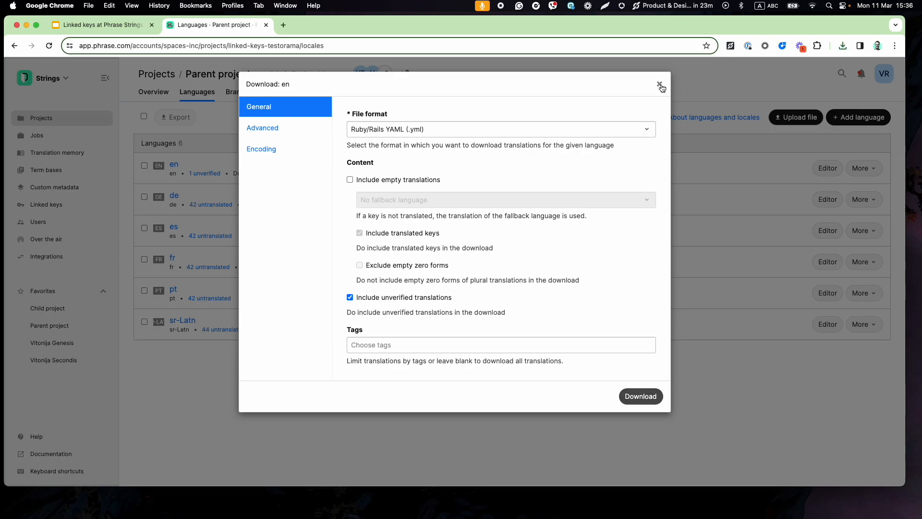
pyautogui.click(659, 84)
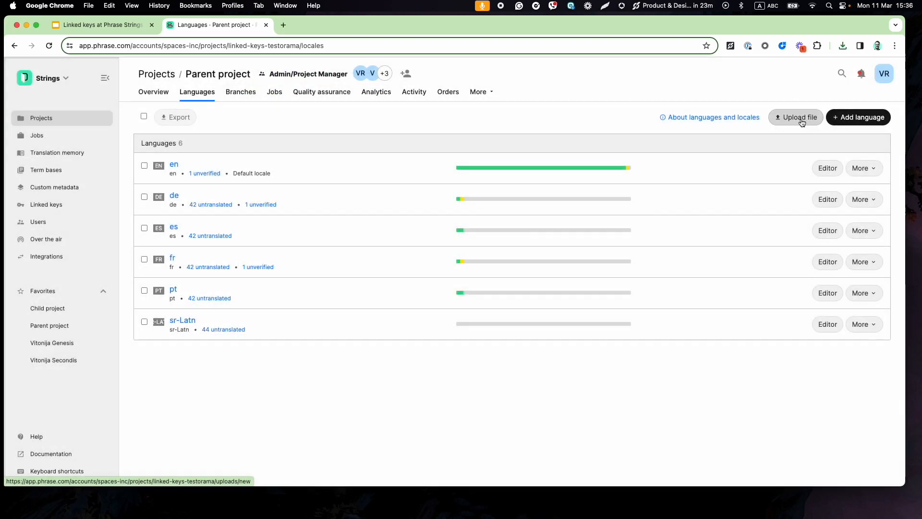
# Step: Upload "en (4) test demo.yml" to the Parent project in Ruby/Rails YAML format with the preset import options
pyautogui.click(801, 122)
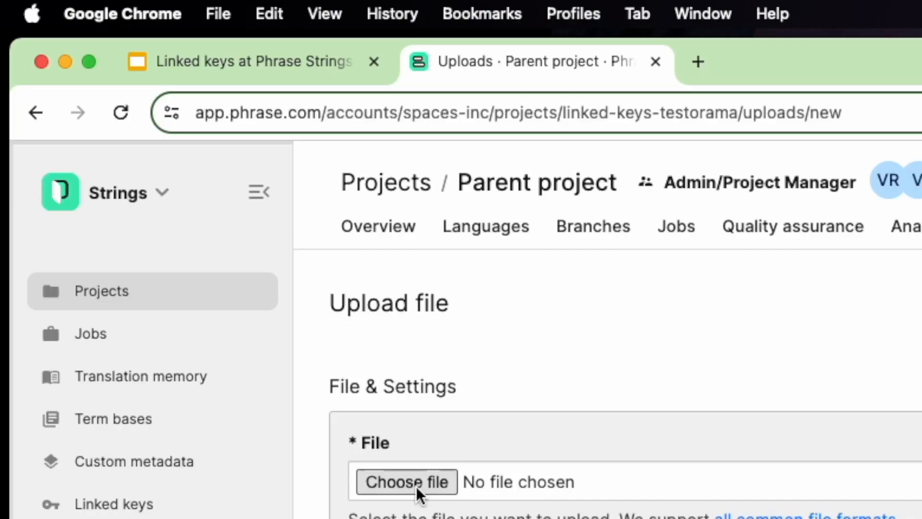
pyautogui.click(166, 195)
pyautogui.click(547, 389)
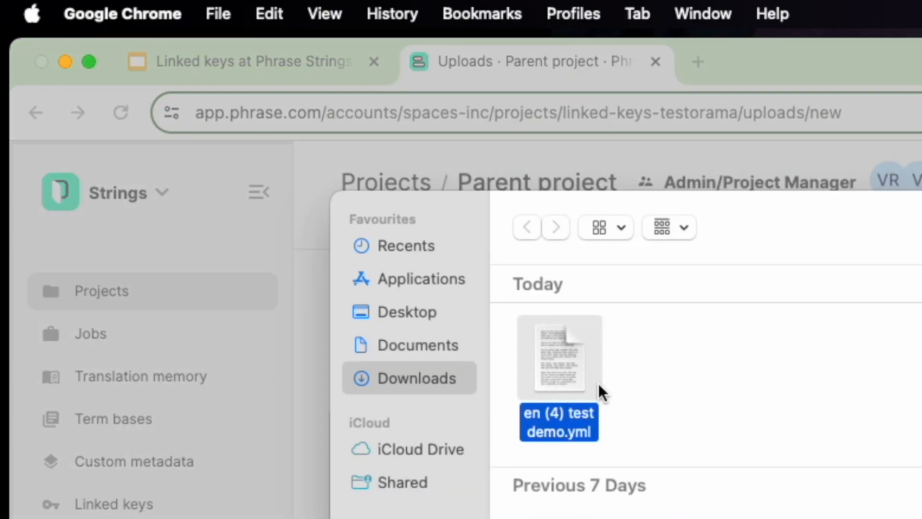
pyautogui.press('Return')
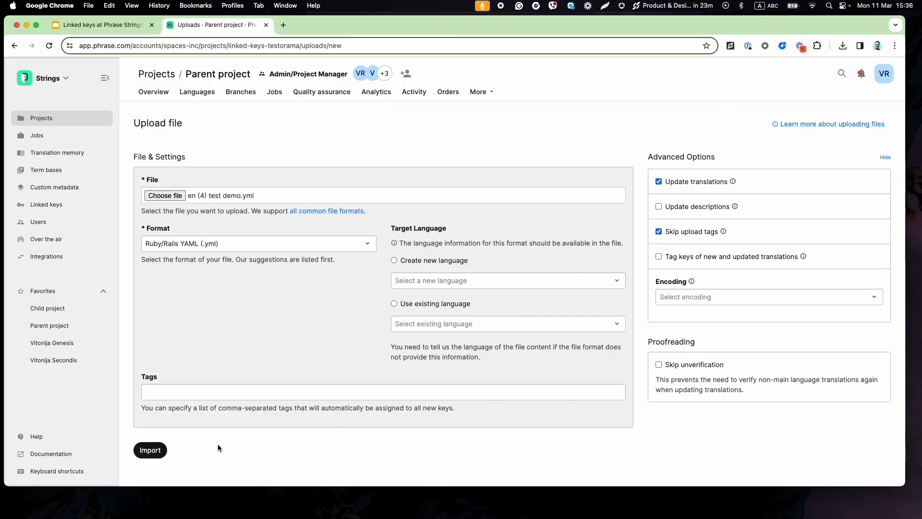
pyautogui.click(150, 450)
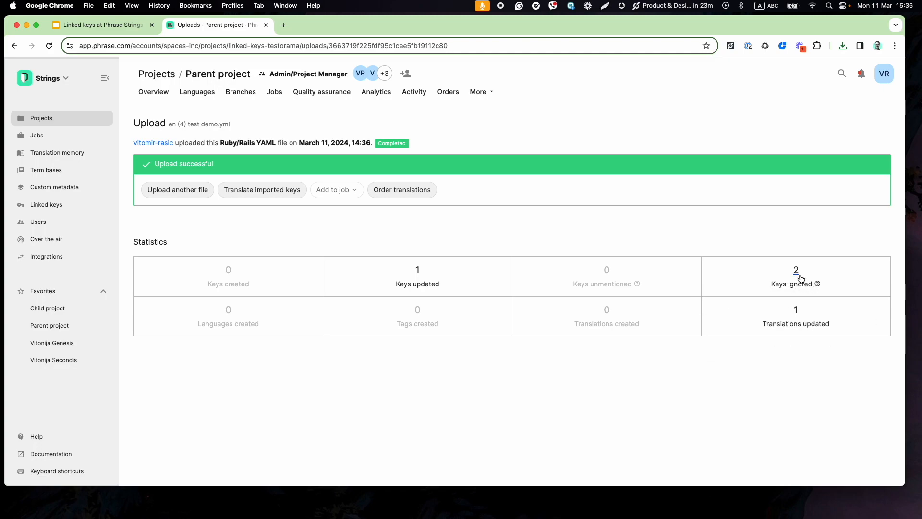
# Step: Check the upload's ignored keys statistic and open the Parent project's en language in the editor
pyautogui.moveTo(796, 281)
pyautogui.click(201, 95)
pyautogui.click(824, 170)
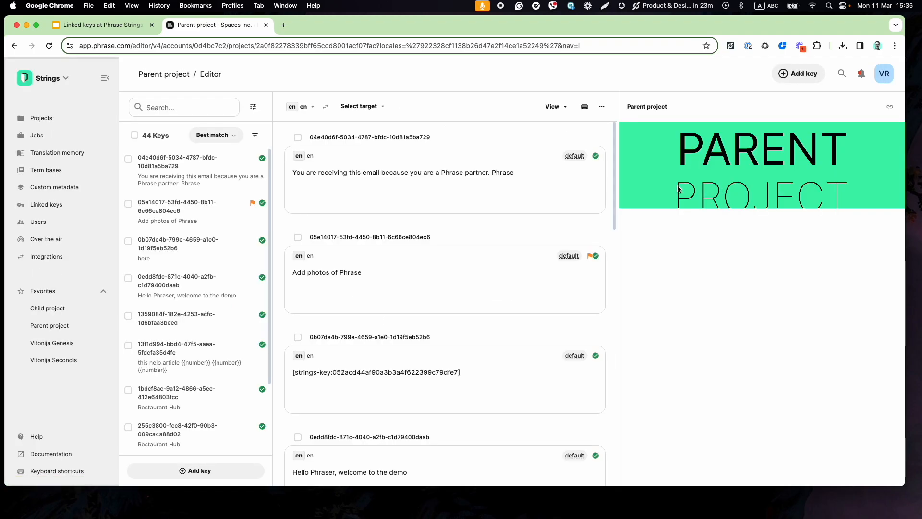